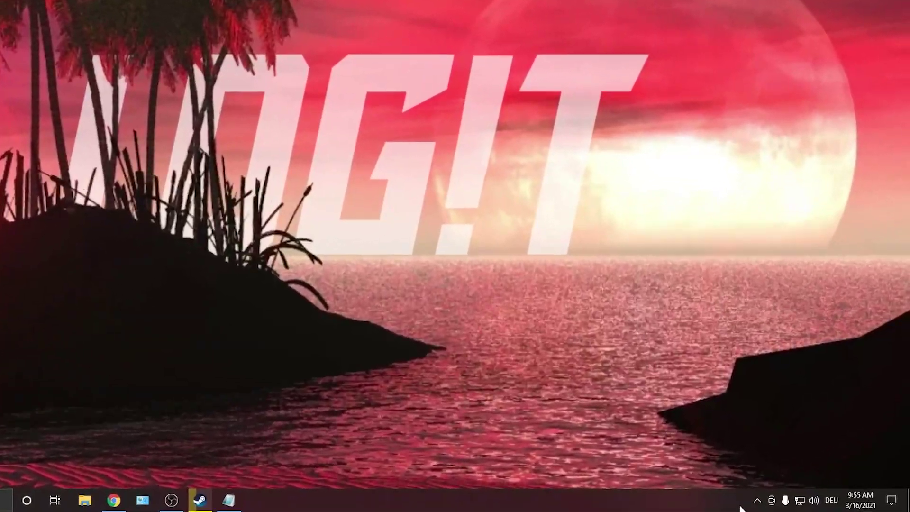
Enable the Vanguard tray notification entry in Task Manager's Startup list
click(726, 498)
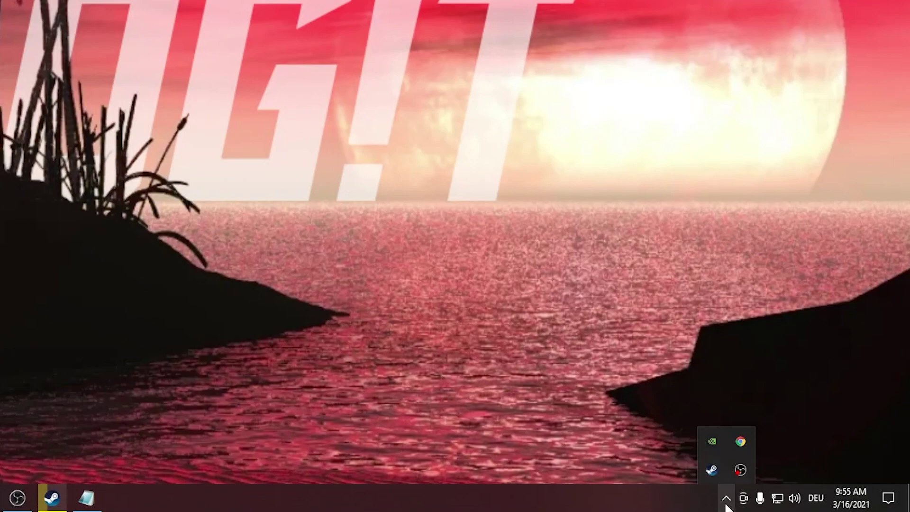
click(726, 500)
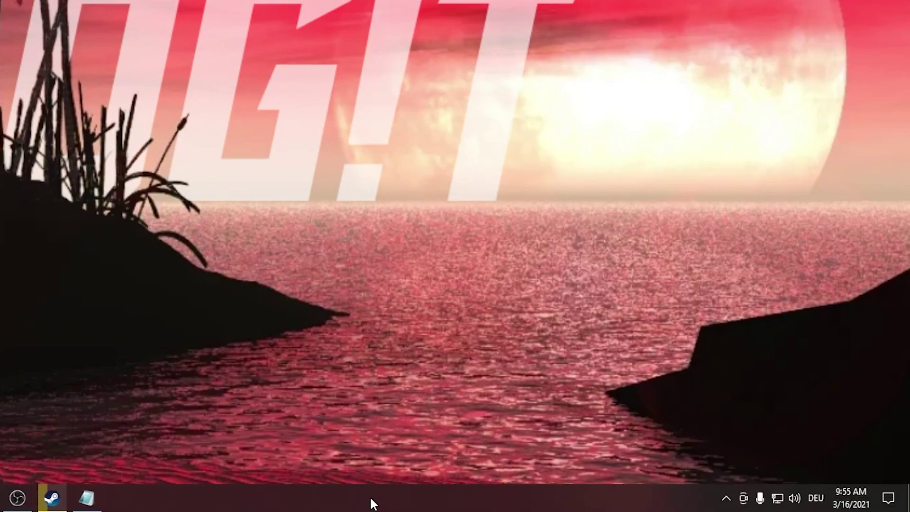
right_click(371, 497)
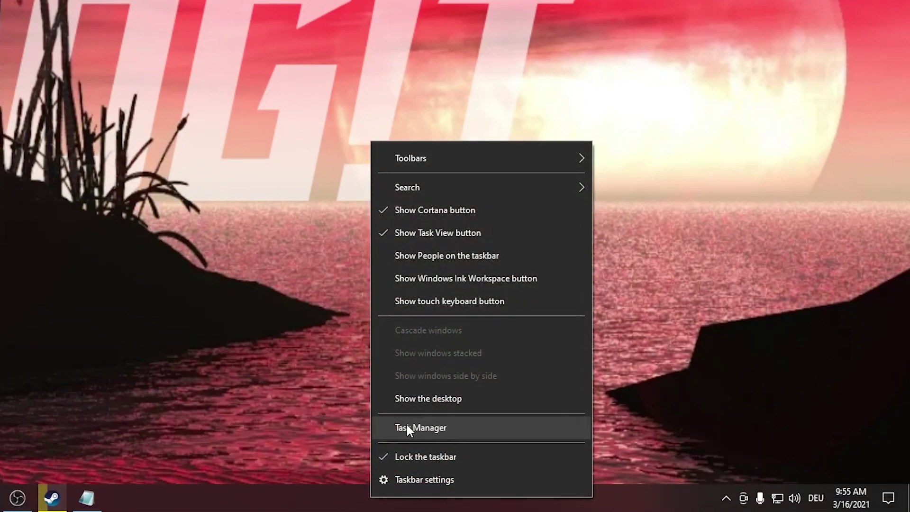
click(418, 428)
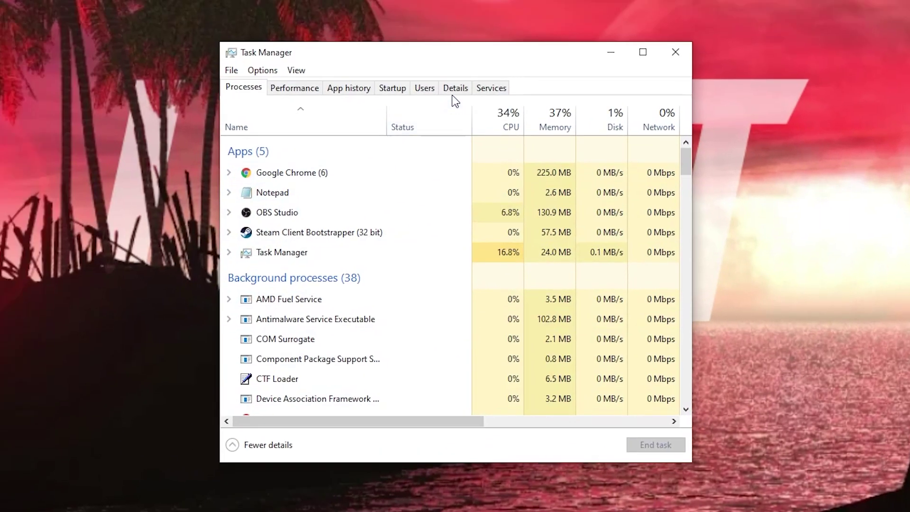
click(392, 91)
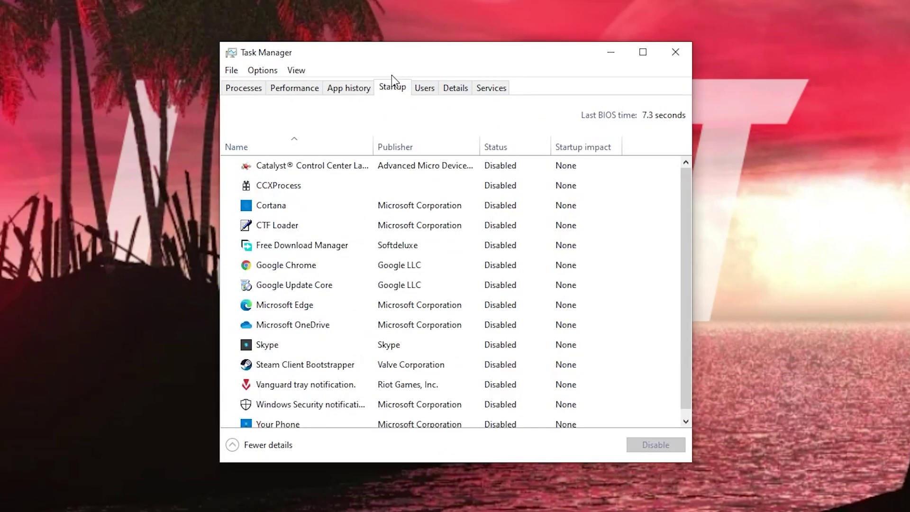
scroll(271, 366, down, 1)
click(263, 379)
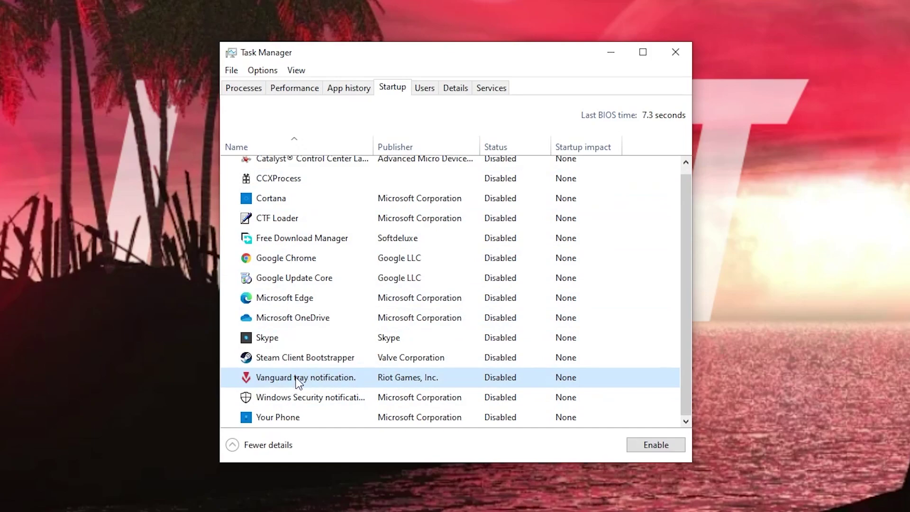
right_click(489, 377)
click(523, 388)
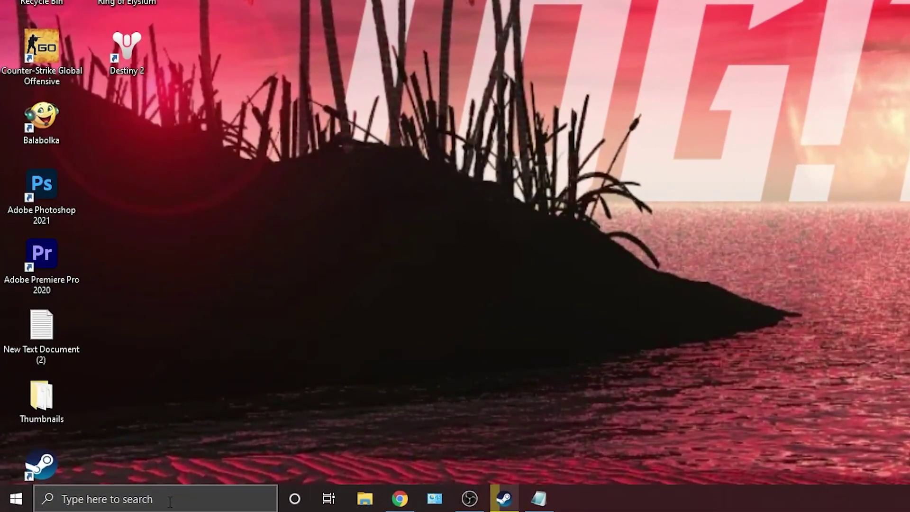
Open the Services console from Windows search and select the vgc service
click(132, 501)
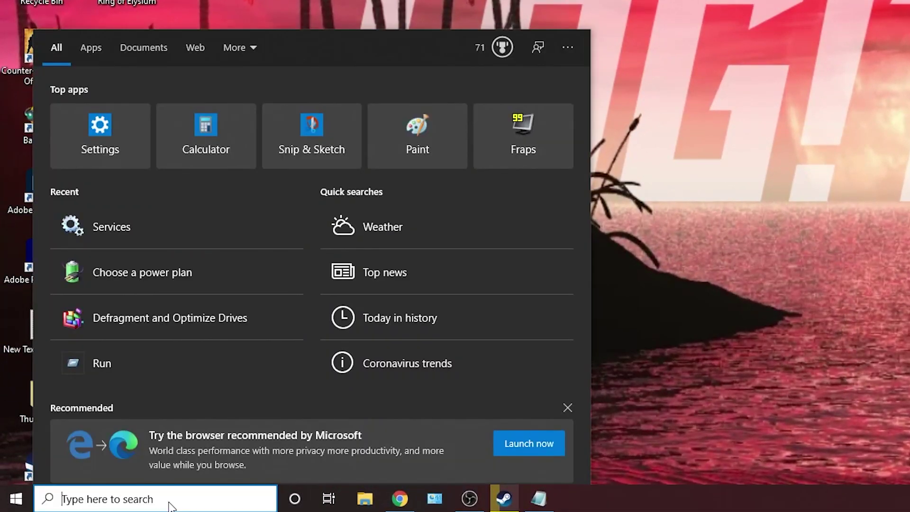
text(services)
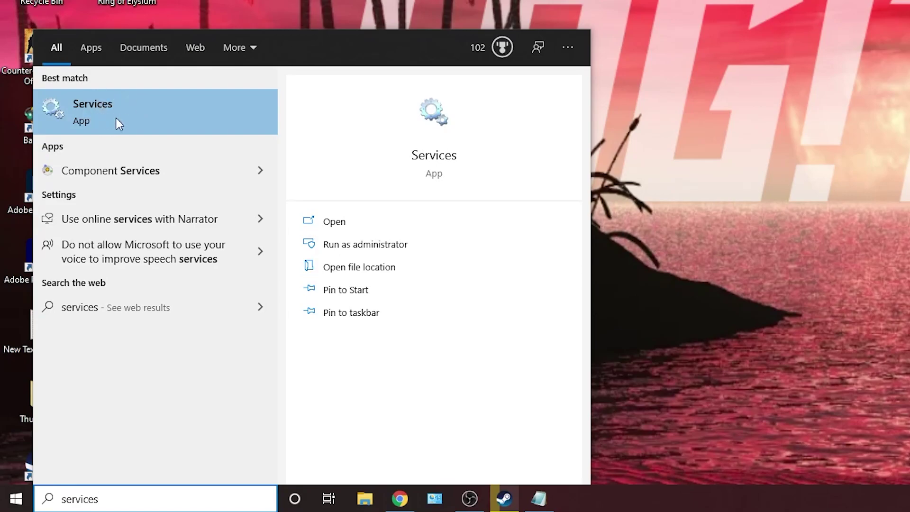
click(117, 118)
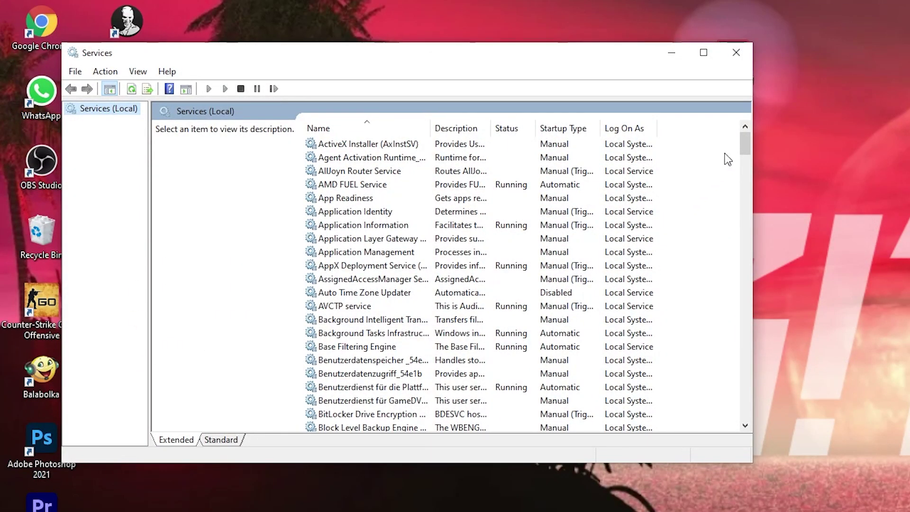
drag(745, 143, 747, 395)
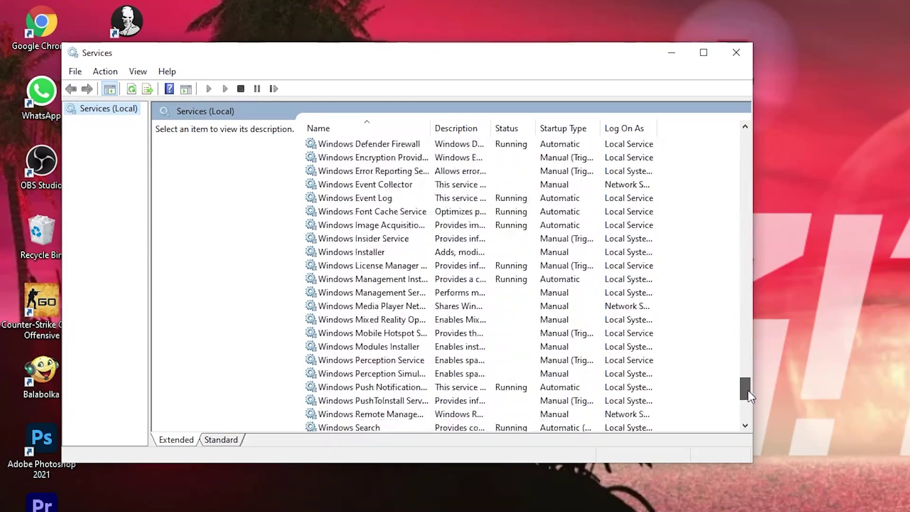
drag(747, 396, 744, 355)
click(328, 280)
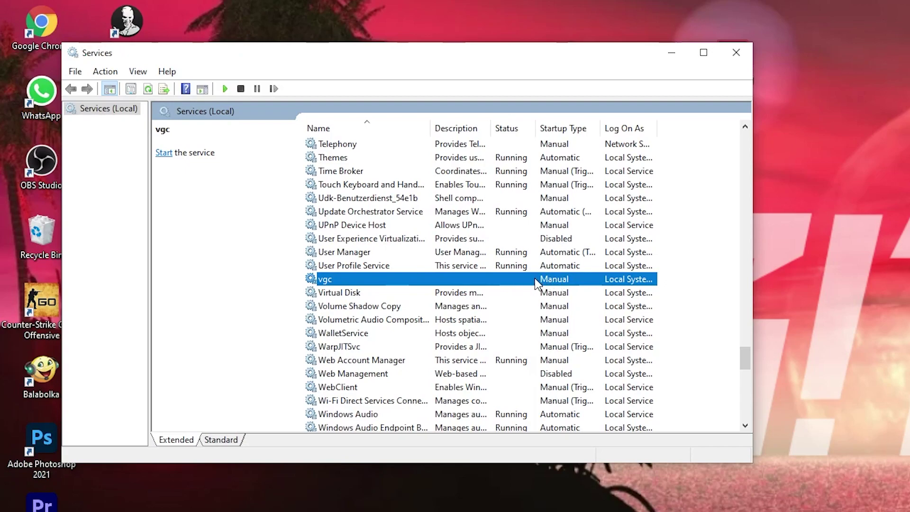
Set vgc's startup type to Automatic, start it, apply, and close Services
double_click(360, 278)
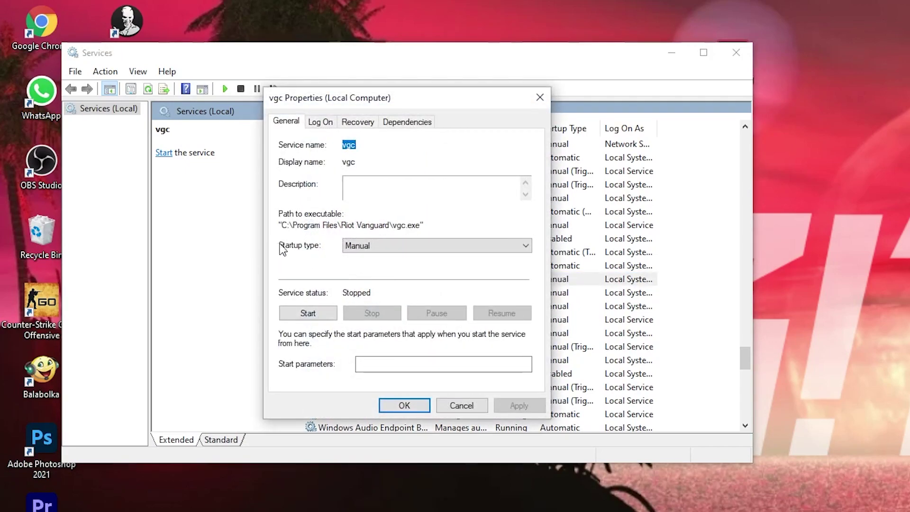
click(351, 247)
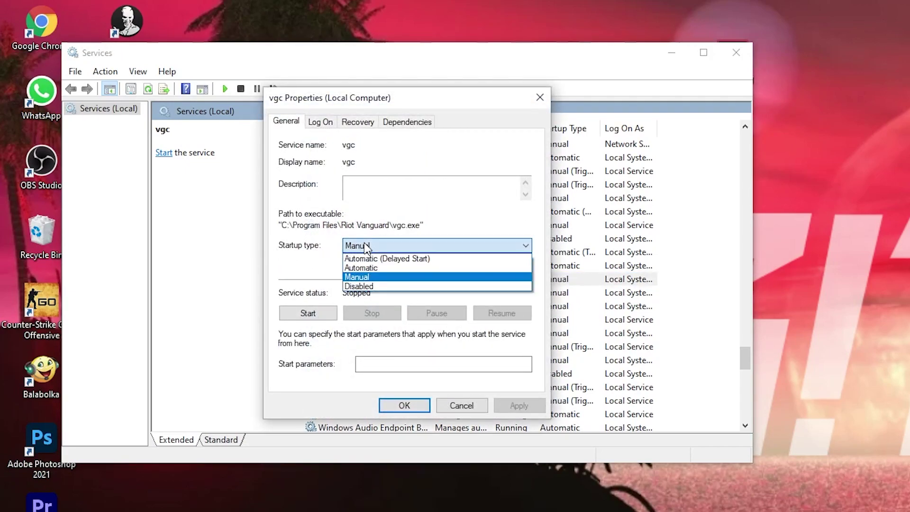
click(373, 266)
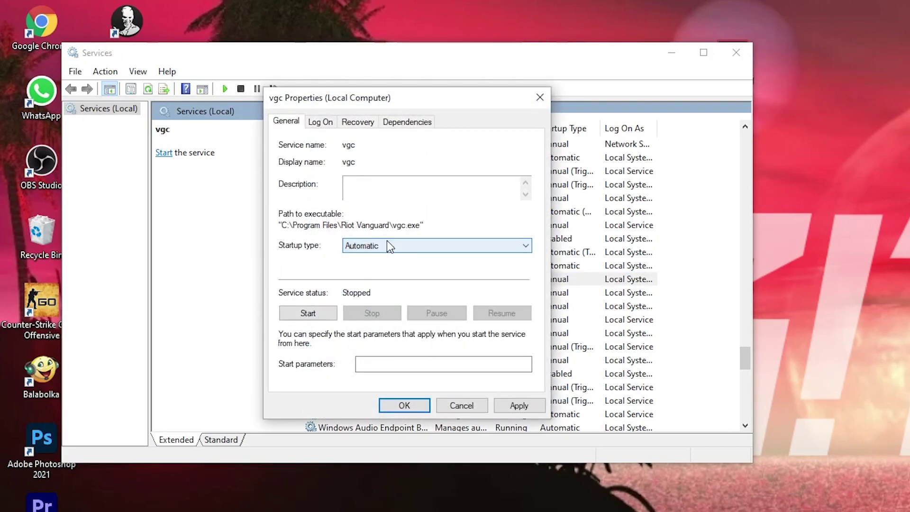
click(308, 314)
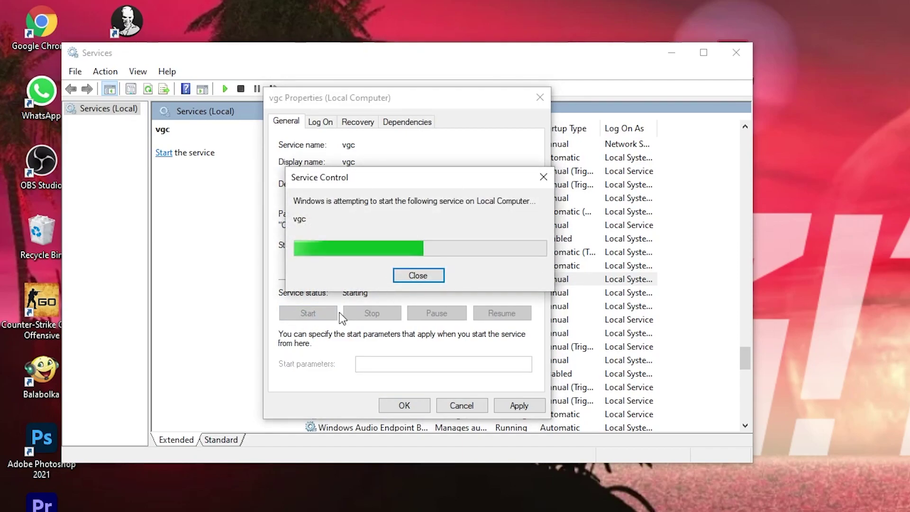
click(517, 404)
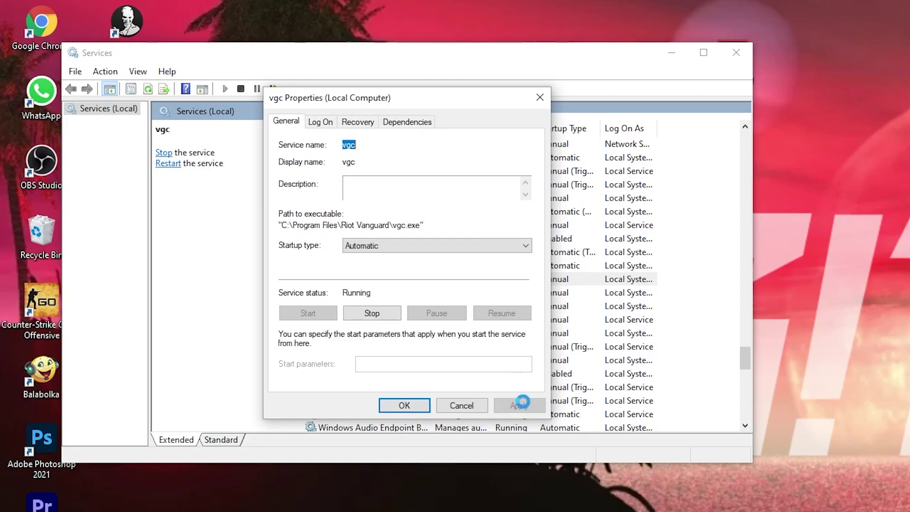
click(410, 407)
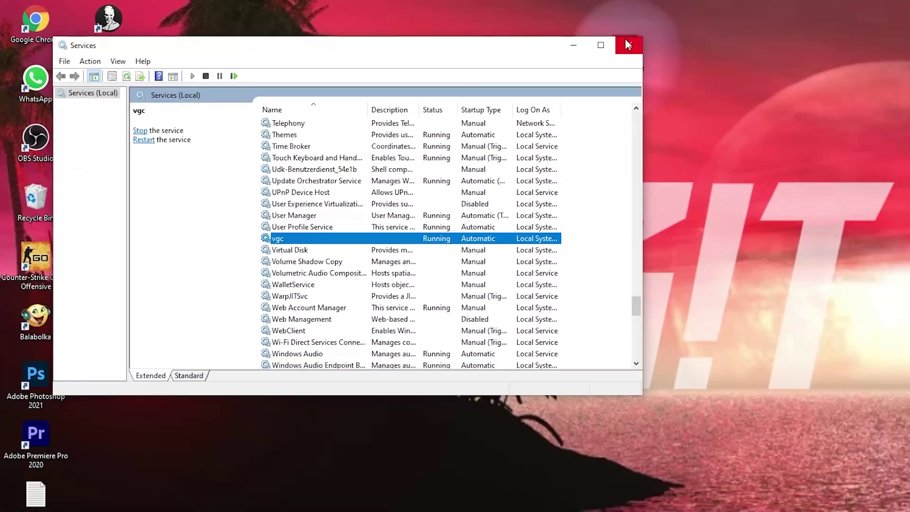
click(627, 44)
Launch Command Prompt as administrator, move it left, and bring up the Notepad commands file
click(131, 498)
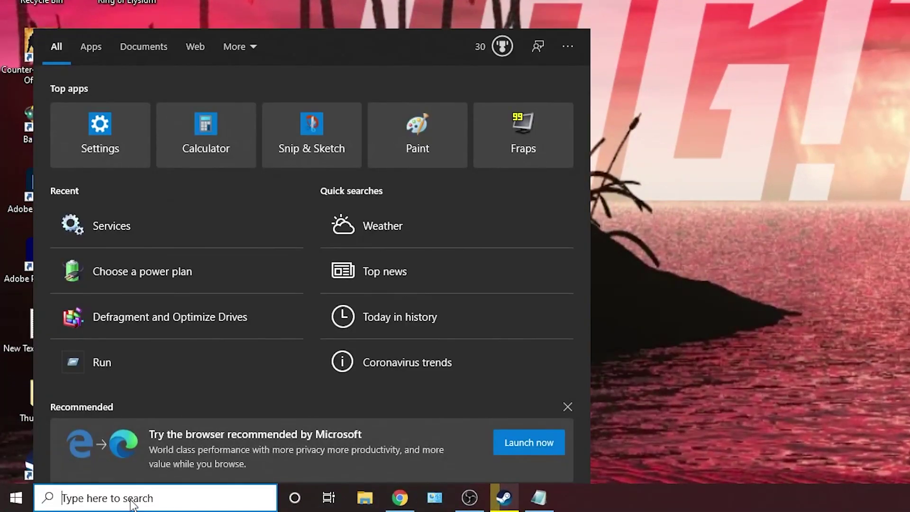
text(cmd)
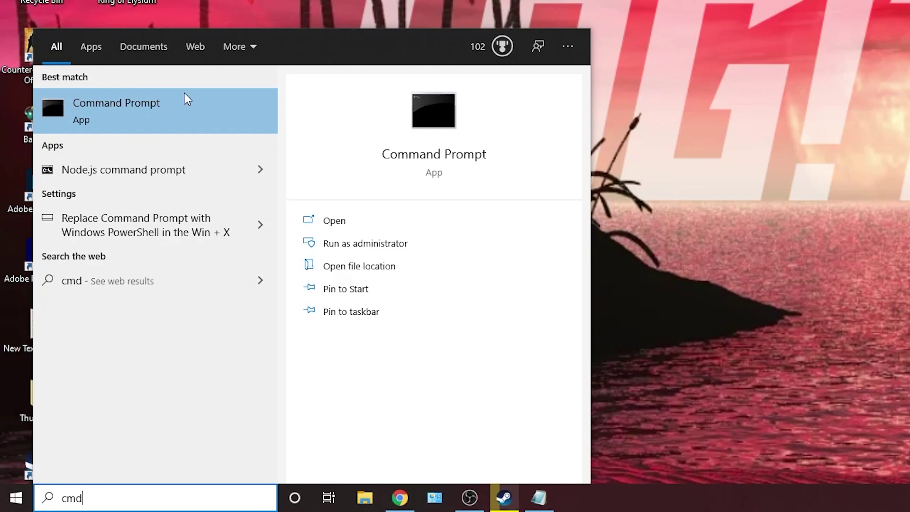
right_click(194, 106)
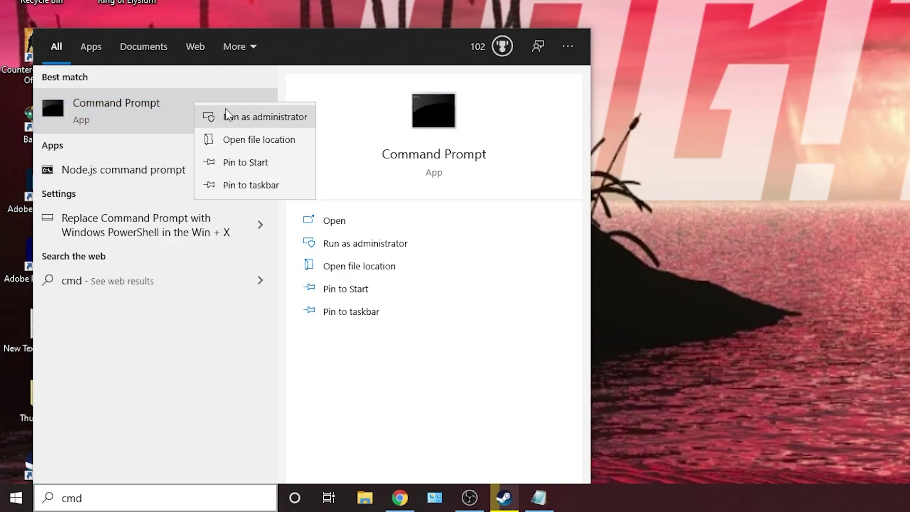
click(267, 117)
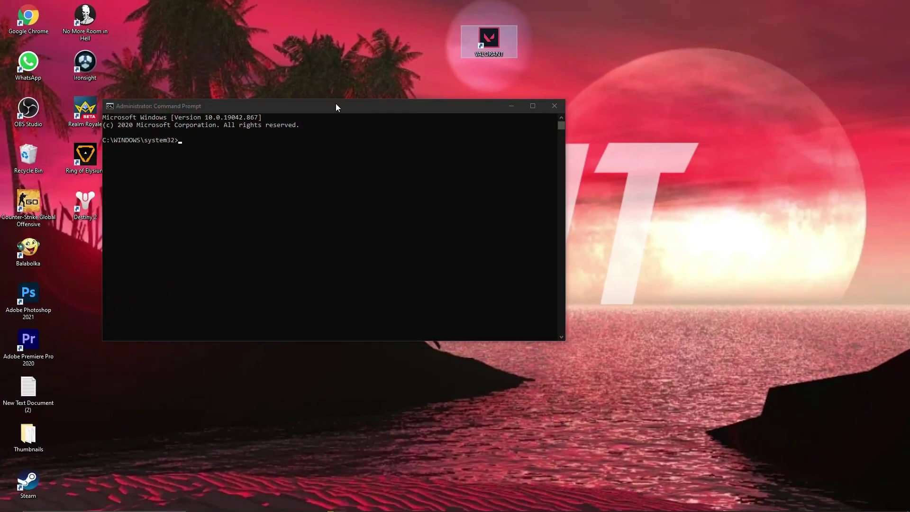
drag(336, 103, 258, 160)
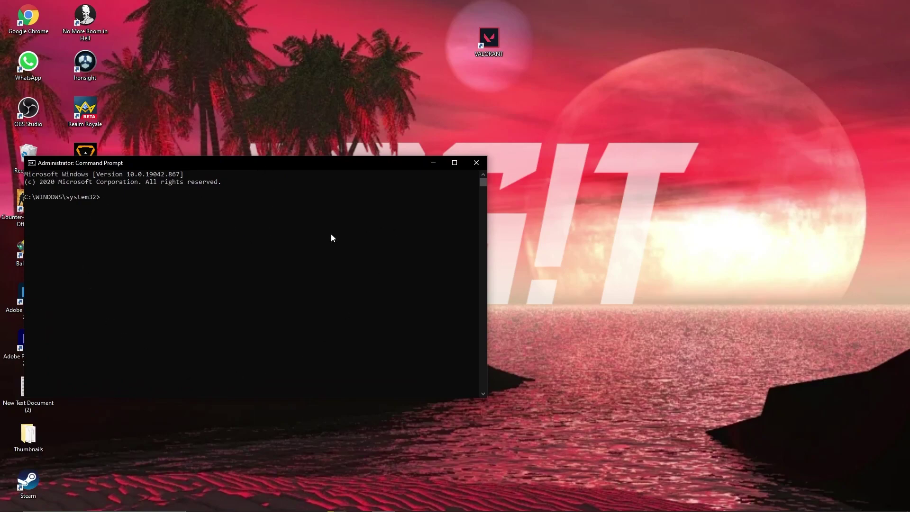
click(357, 503)
Run the bcdedit TESTSIGNING OFF command copied from Notepad
drag(564, 251, 457, 251)
right_click(470, 250)
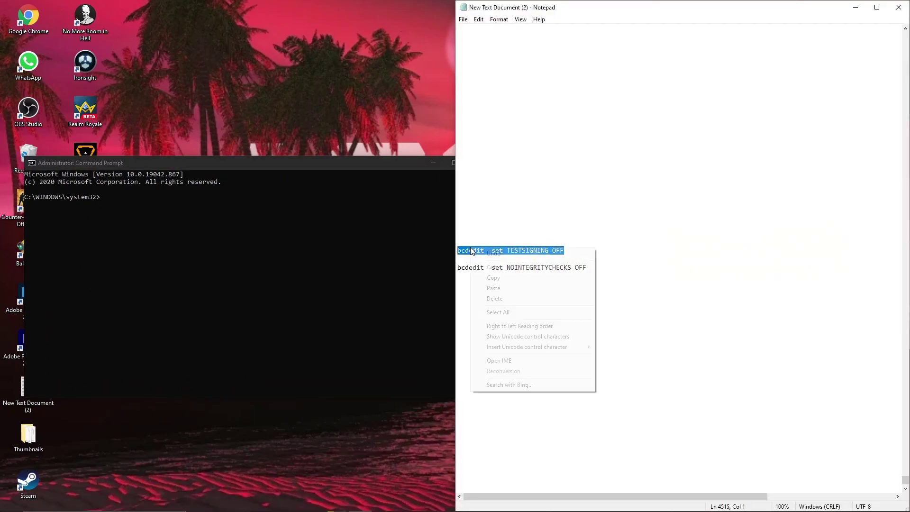
click(494, 277)
click(854, 7)
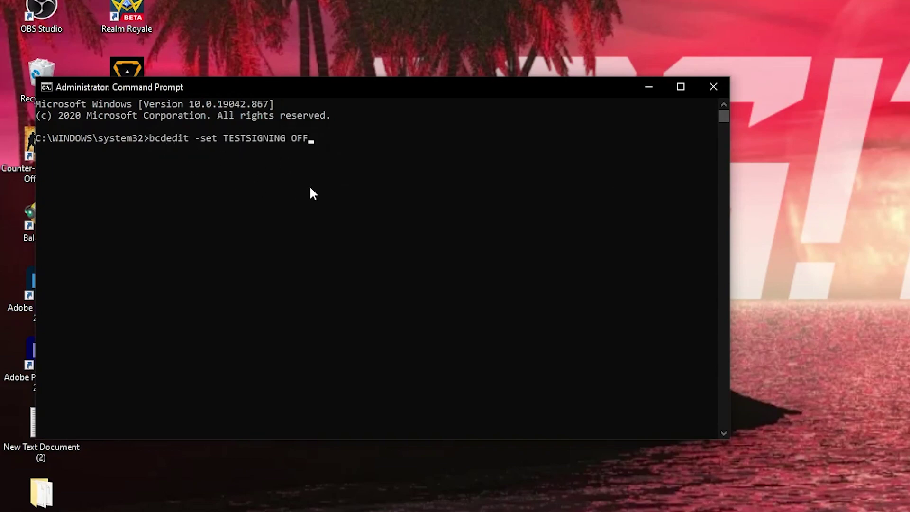
key(Return)
Run the bcdedit NOINTEGRITYCHECKS OFF command copied from Notepad
click(360, 503)
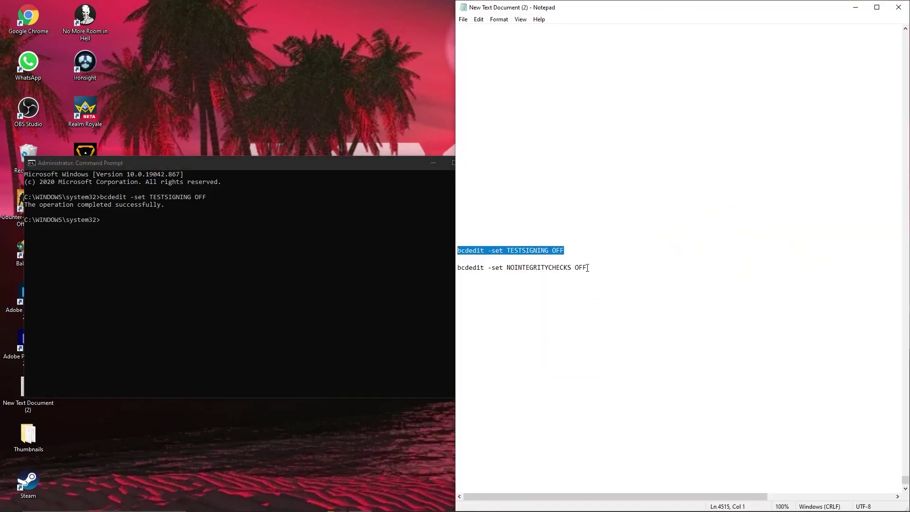
drag(586, 268, 457, 268)
right_click(464, 263)
click(491, 290)
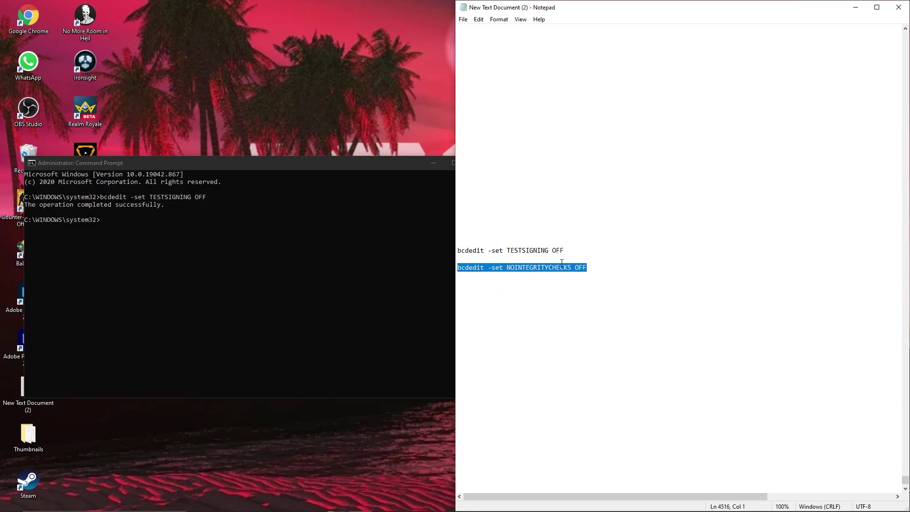
click(854, 7)
right_click(141, 222)
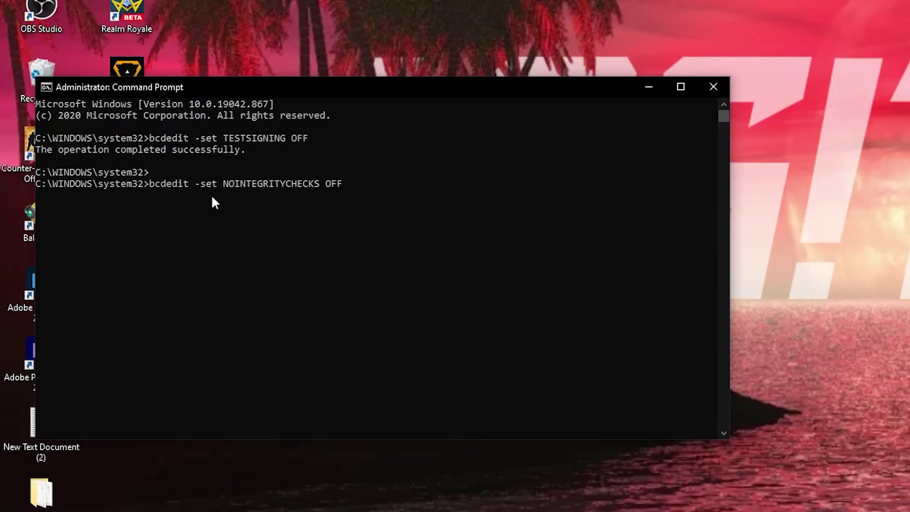
key(Return)
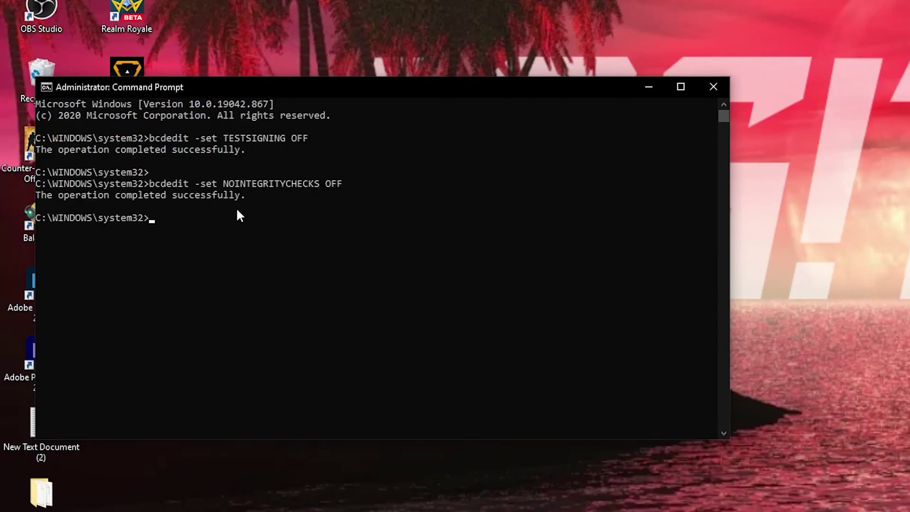
Close Command Prompt and bring up the Start menu power options showing Restart
click(715, 86)
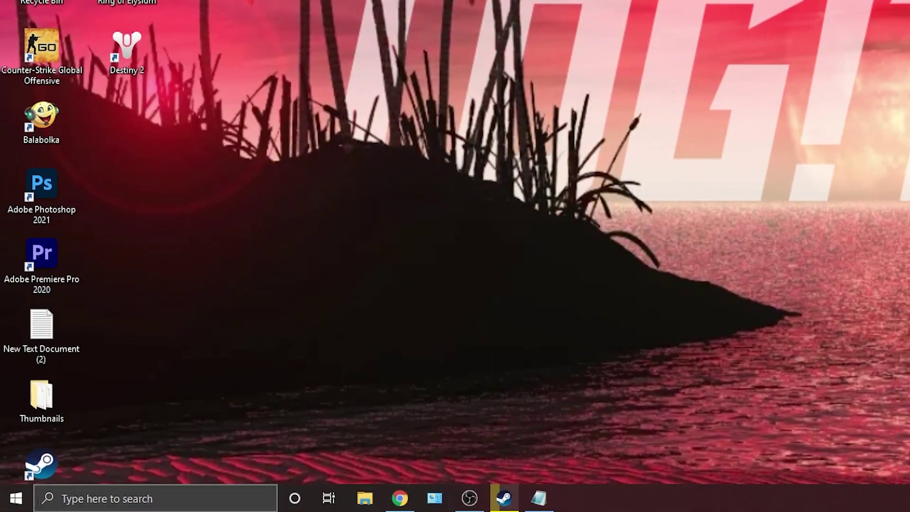
click(17, 499)
click(17, 469)
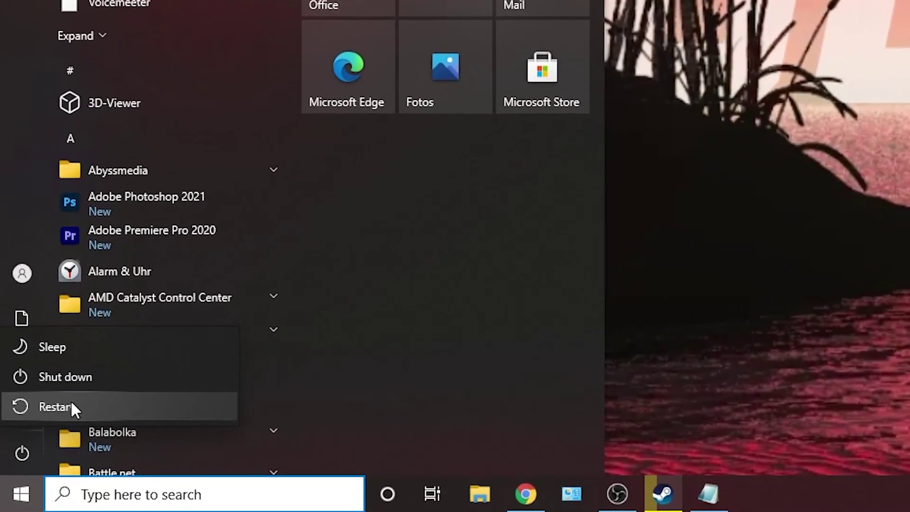